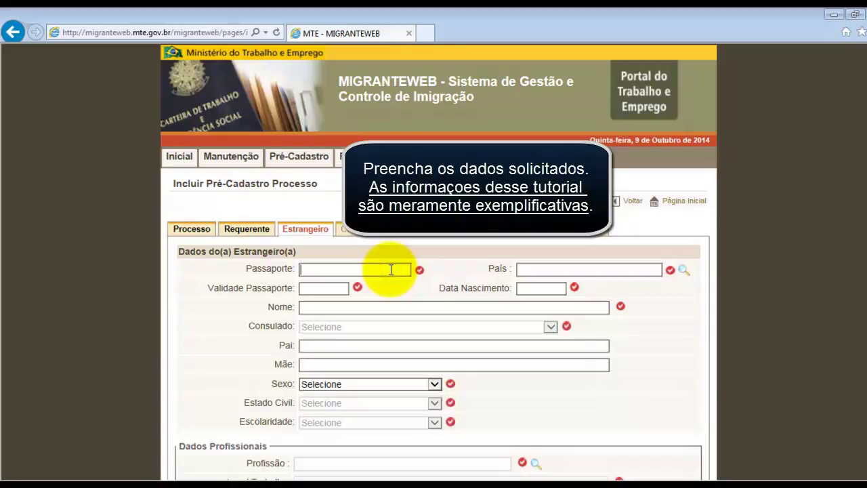
# - Enter the foreigner's passport number and set País to EUA by searching the country list for "EUA"
pyautogui.write('AABB')
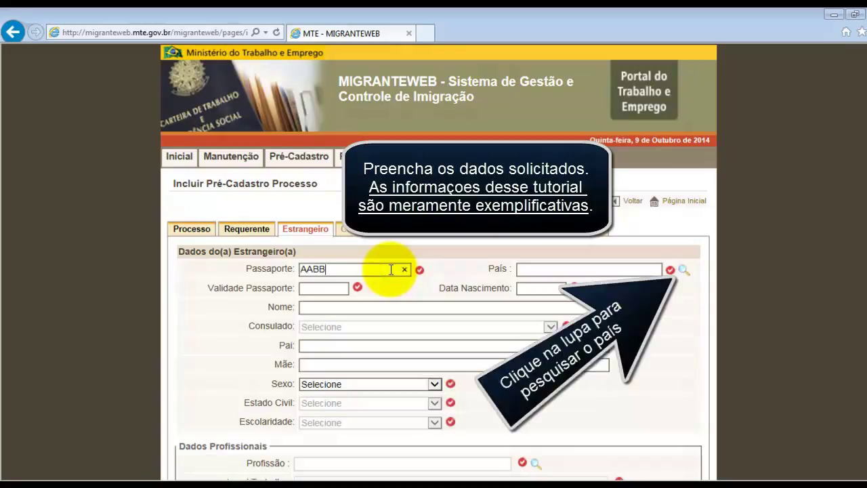
pyautogui.write('1122')
pyautogui.click(682, 269)
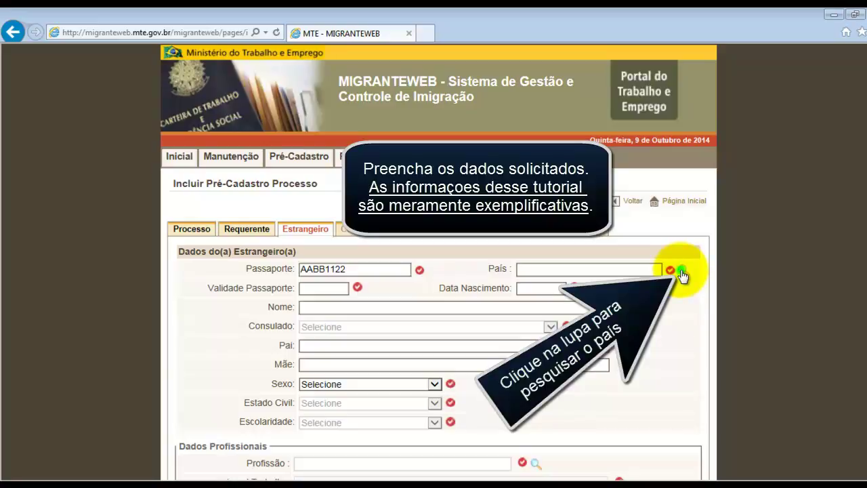
pyautogui.click(682, 271)
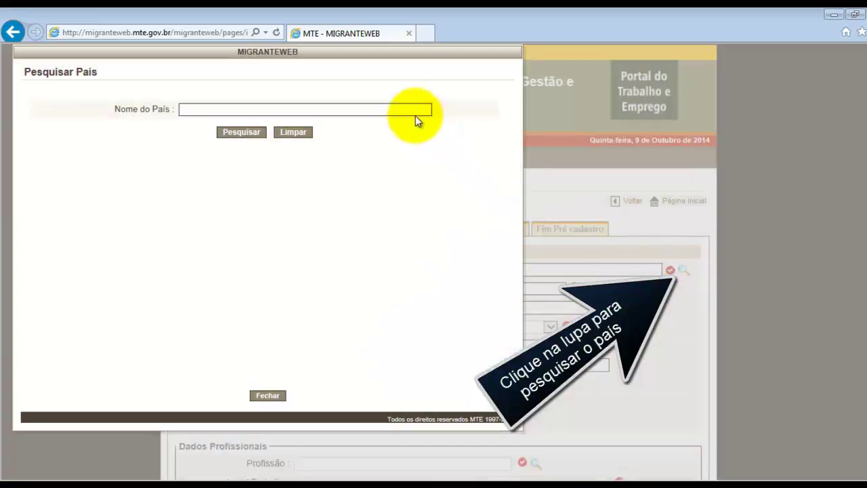
pyautogui.click(411, 105)
pyautogui.write('EUA')
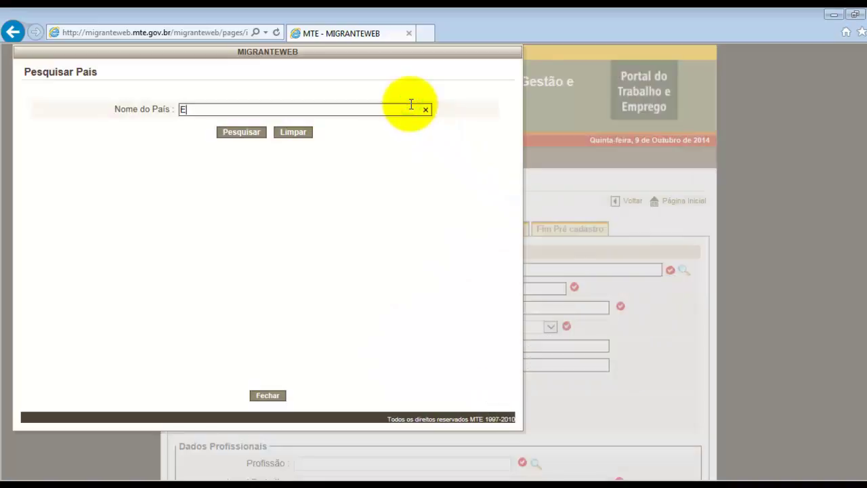
pyautogui.click(234, 132)
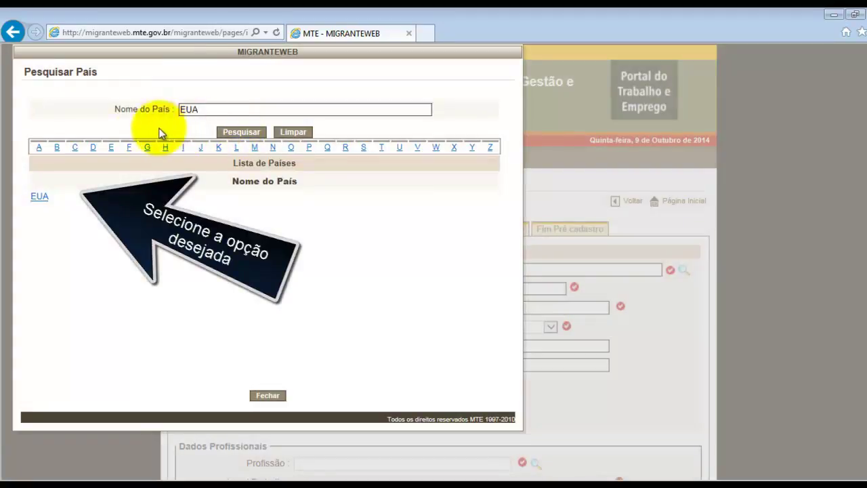
pyautogui.click(39, 198)
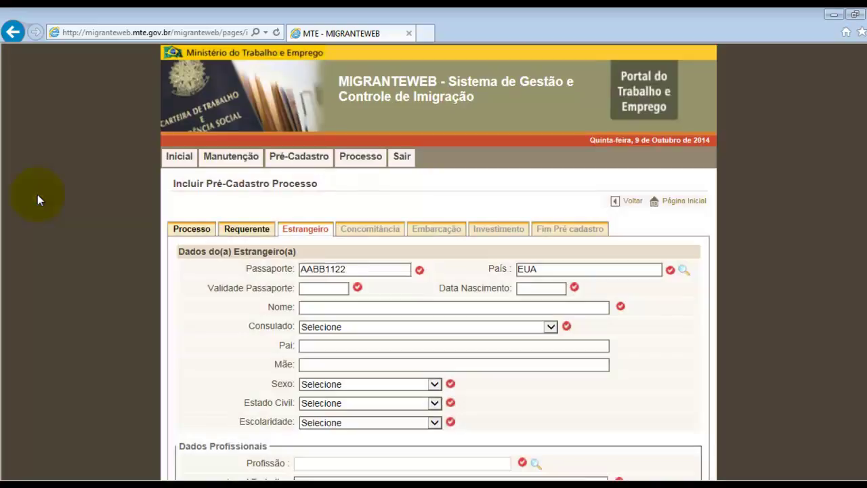
# - Set the passport expiry date to 01/01/2020 and enter the foreigner's date of birth
pyautogui.click(319, 288)
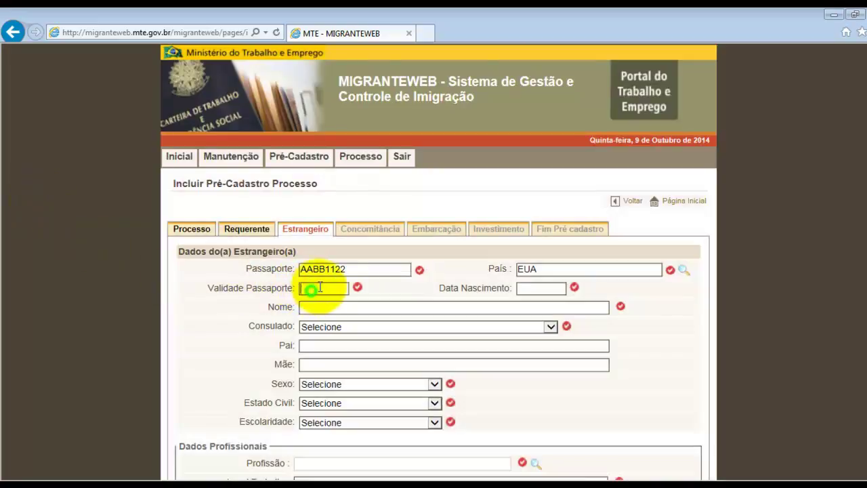
pyautogui.write('01/01/2020')
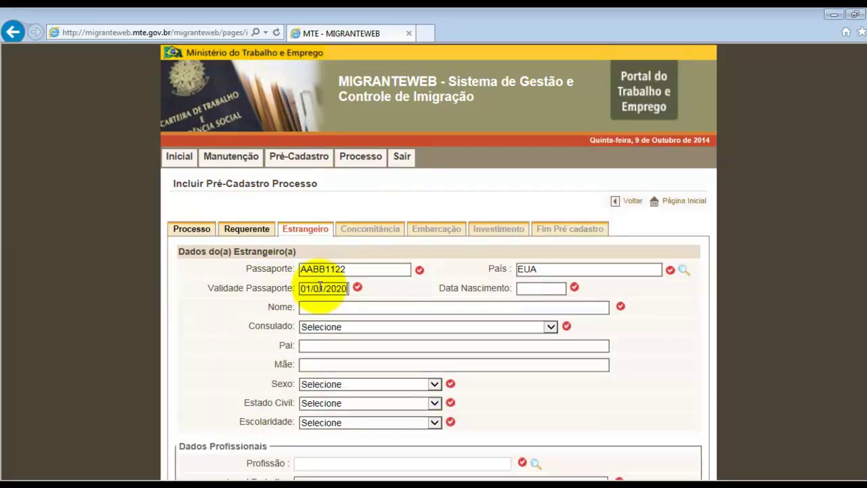
pyautogui.click(542, 287)
pyautogui.write('01/01/')
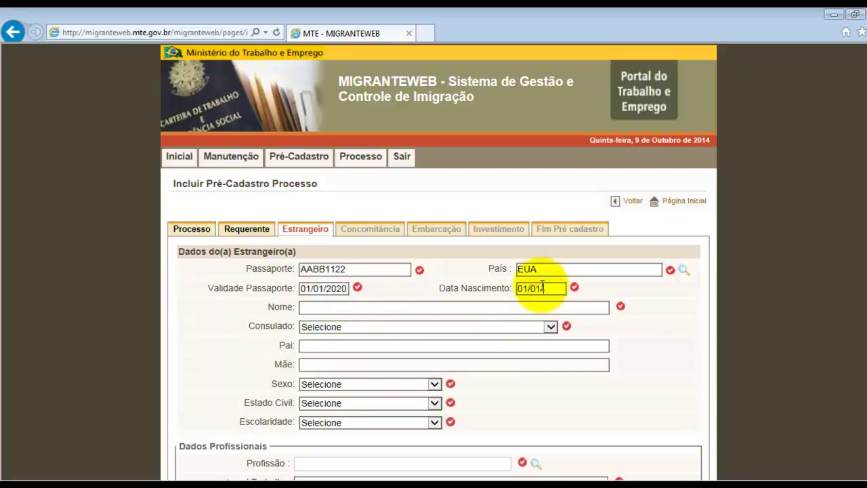
pyautogui.write('1980')
# - Enter the foreigner's full name and choose BOSTON - EUA as the Consulado
pyautogui.click(522, 309)
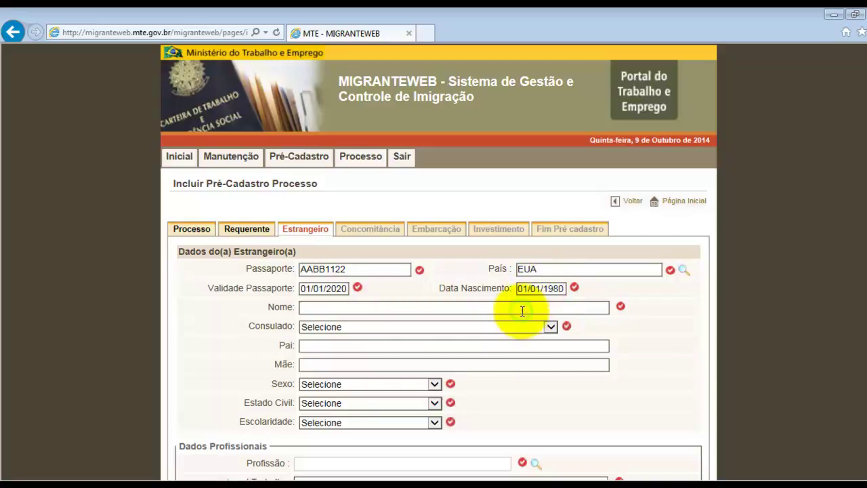
pyautogui.write('Teste Estrangeiro')
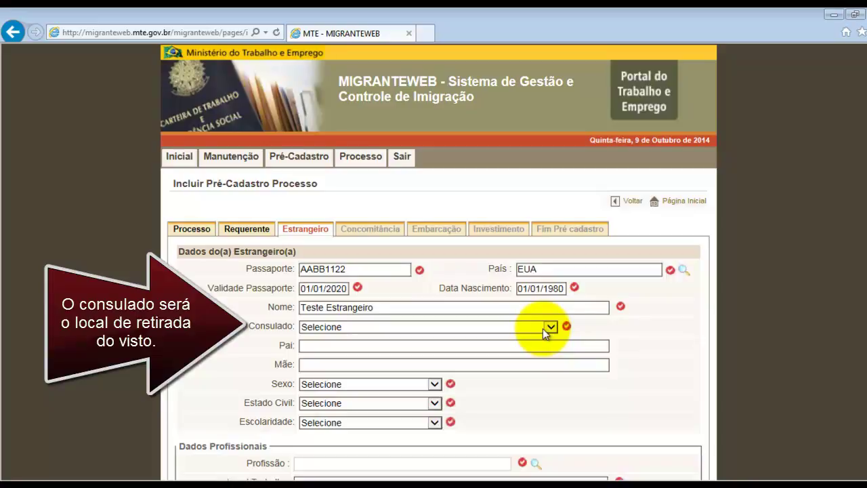
pyautogui.click(543, 328)
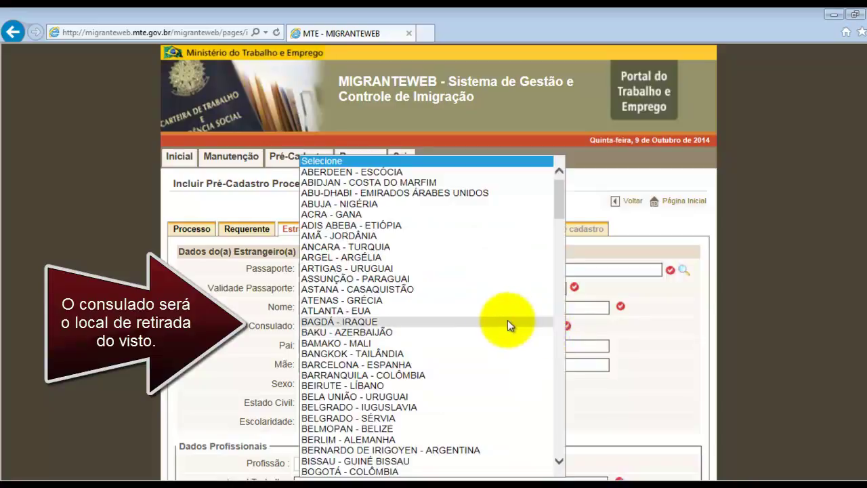
pyautogui.scroll(-1, 489, 318)
pyautogui.scroll(-4, 489, 318)
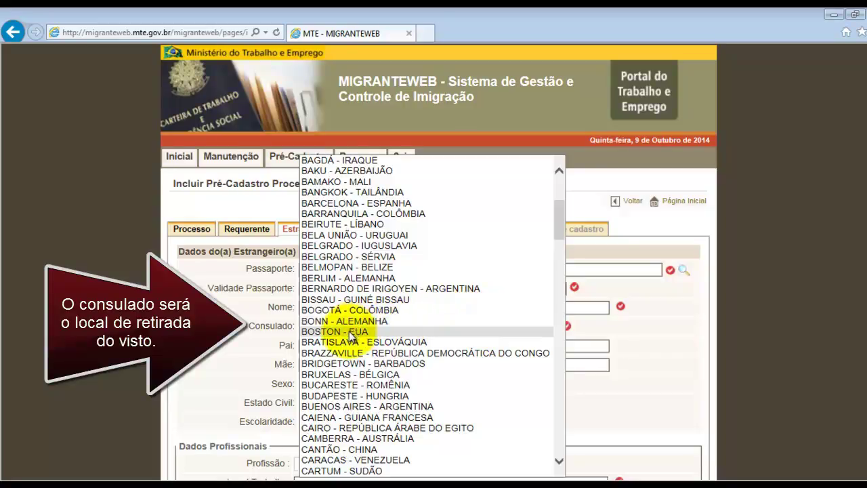
pyautogui.click(350, 332)
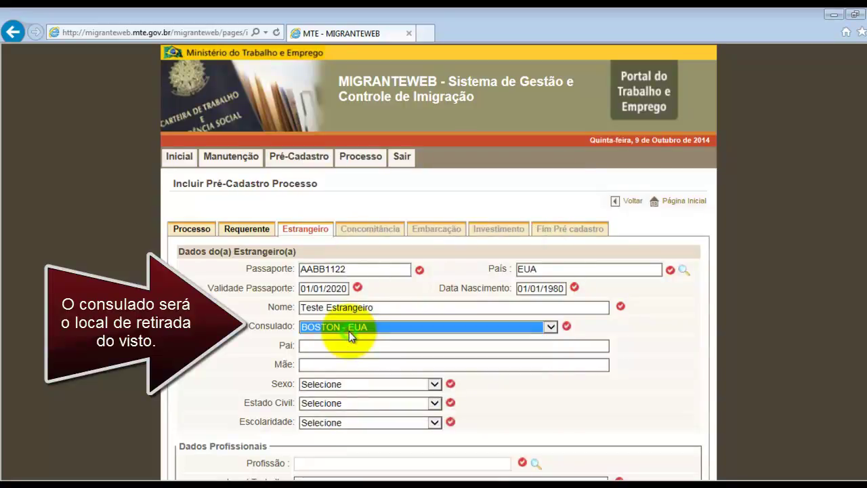
# - Fill in the parents' fields with the placeholders "Pai do estrangeiro" for Pai and "mãe do estrangeiro" for Mãe
pyautogui.click(340, 345)
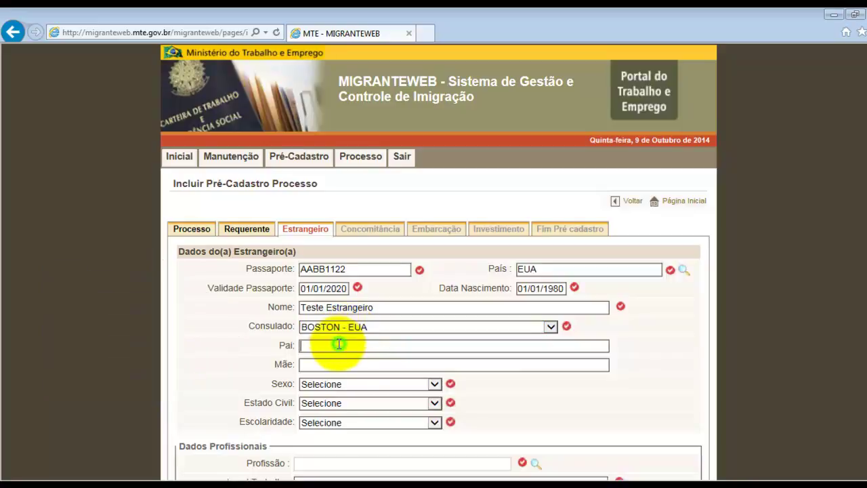
pyautogui.write('Pai do estrangeiro')
pyautogui.press('Tab')
pyautogui.write('mã')
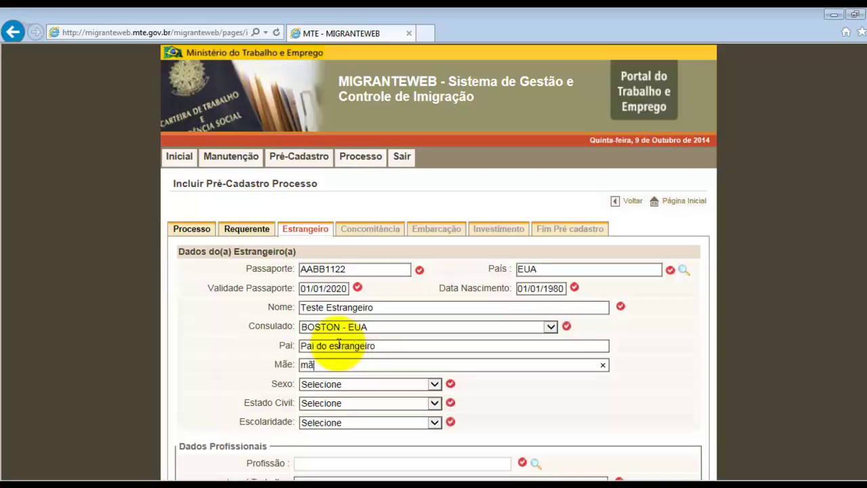
pyautogui.write('e do estrangeiro')
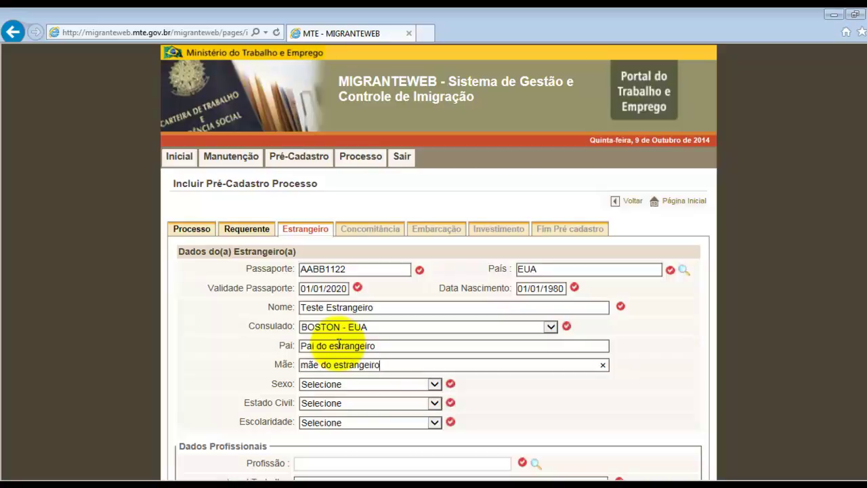
# - Set Sexo to Masculino, Estado Civil to Casado(a) and Escolaridade to Pós-Graduação Completa
pyautogui.click(433, 384)
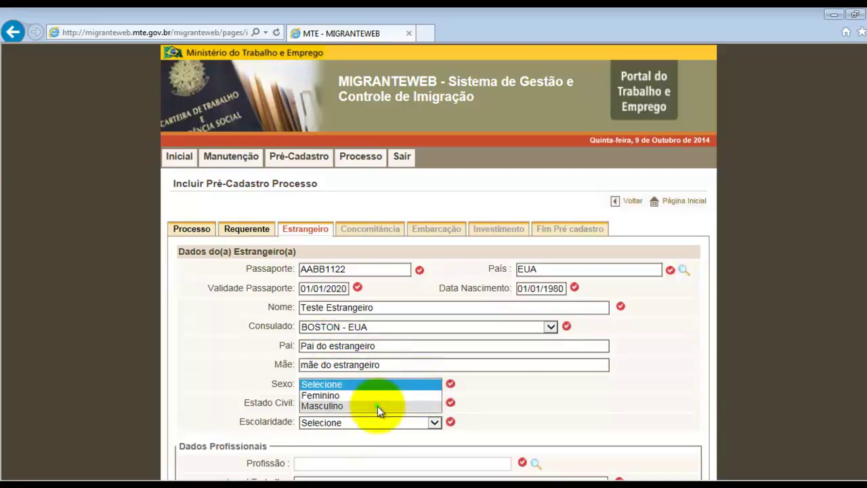
pyautogui.click(377, 406)
pyautogui.click(434, 403)
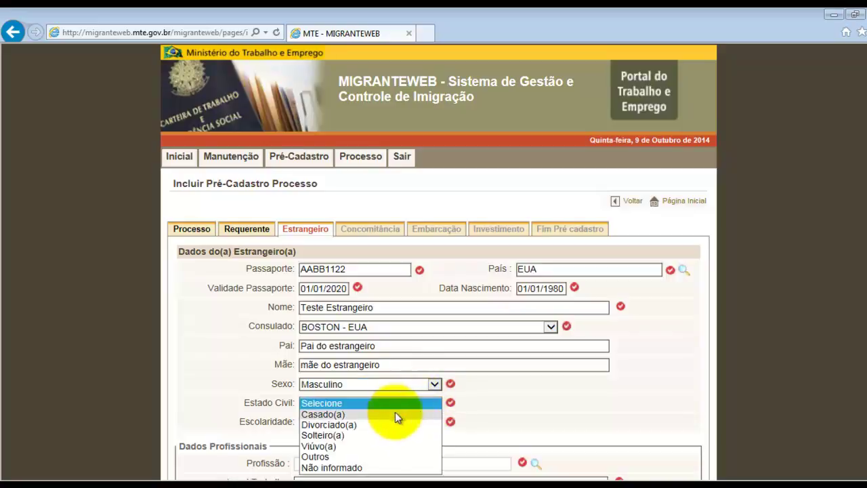
pyautogui.click(397, 414)
pyautogui.click(432, 421)
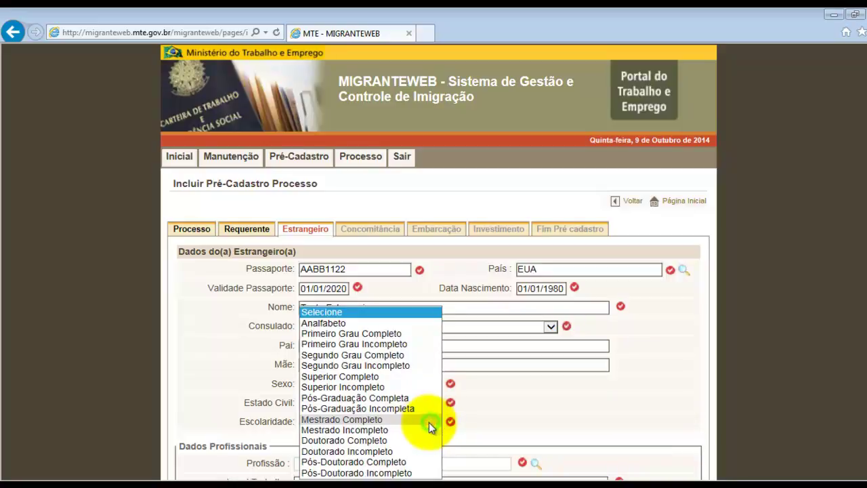
pyautogui.click(378, 397)
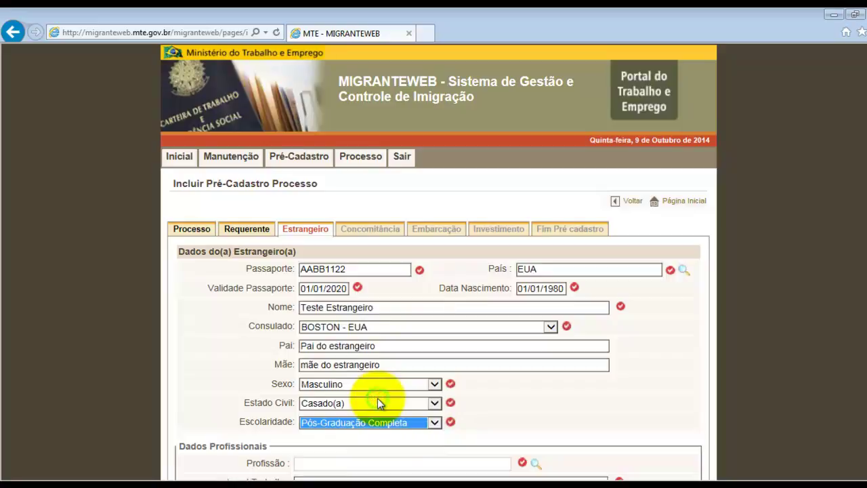
# - Search the professions for "tec" and choose TÉCNICO as the foreigner's Profissão
pyautogui.scroll(-4, 378, 398)
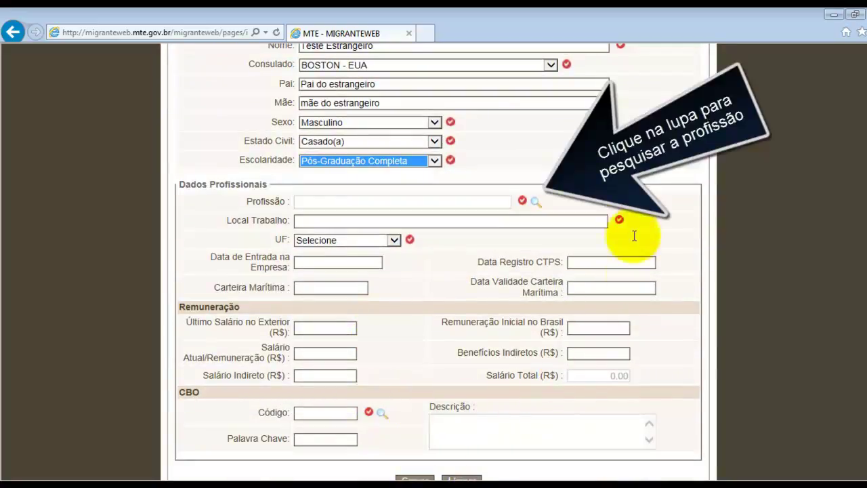
pyautogui.click(535, 204)
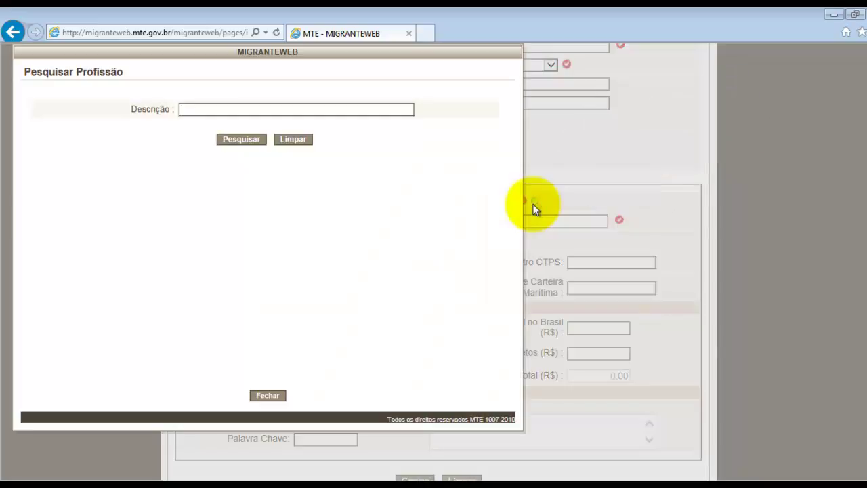
pyautogui.click(391, 108)
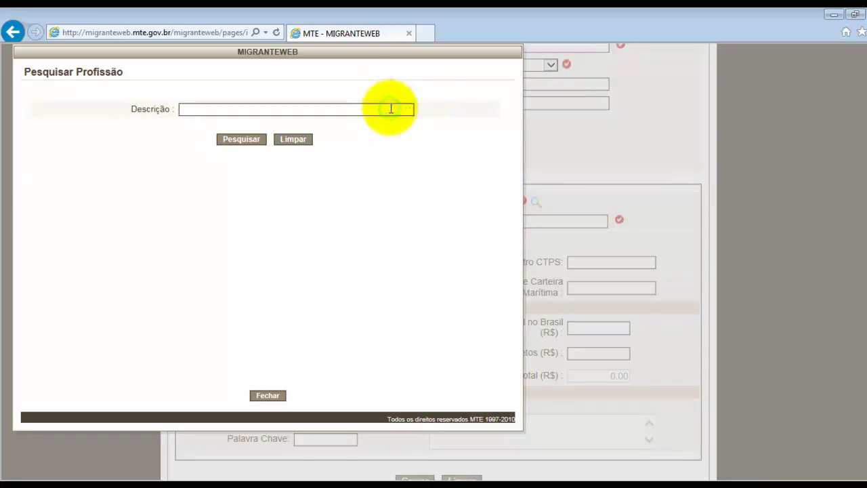
pyautogui.write('tec')
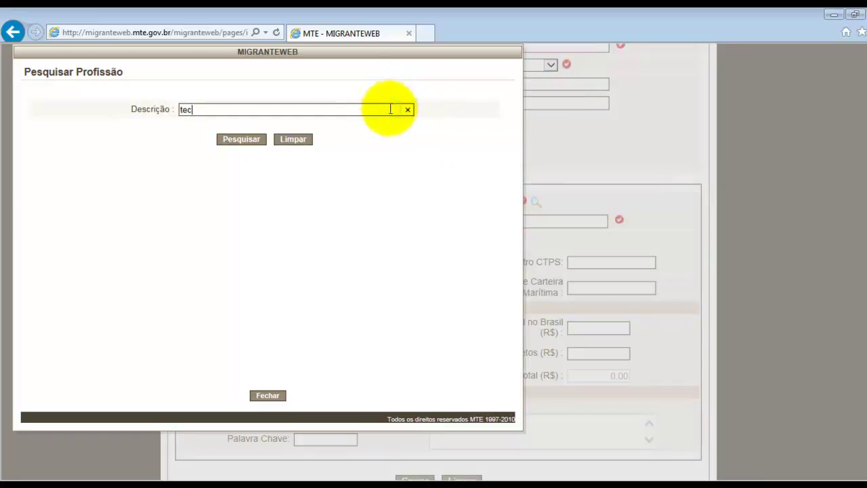
pyautogui.click(229, 141)
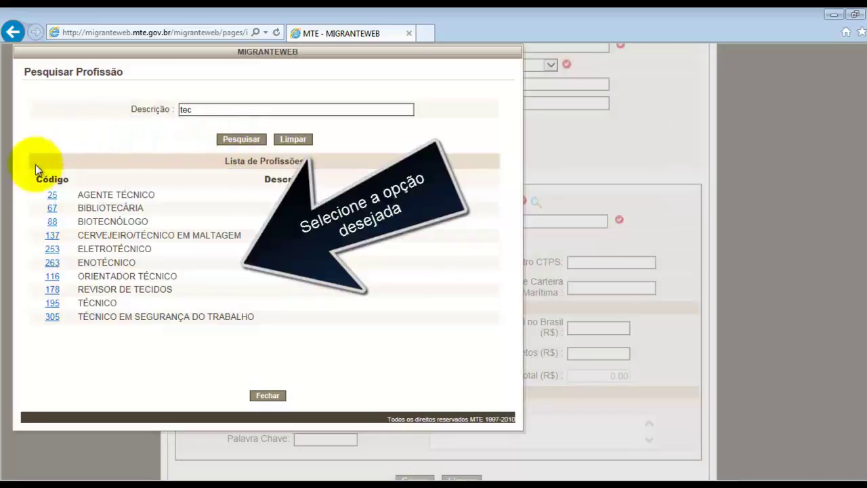
pyautogui.click(51, 304)
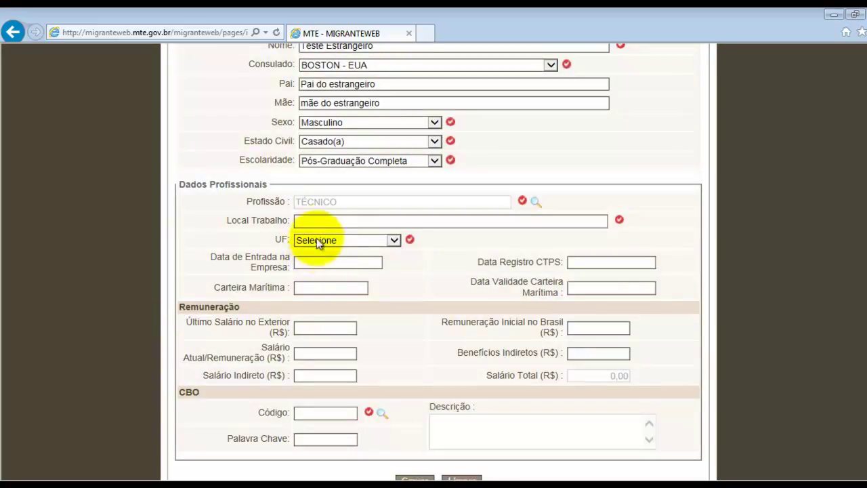
# - Enter "sede da empresa" as the Local Trabalho and set UF to DF
pyautogui.click(324, 217)
pyautogui.write('sed')
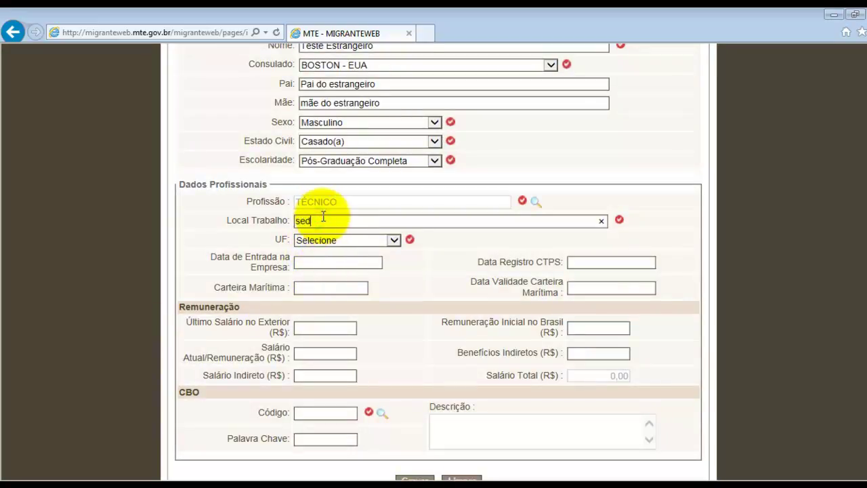
pyautogui.write('e da empresa')
pyautogui.click(390, 242)
pyautogui.click(330, 262)
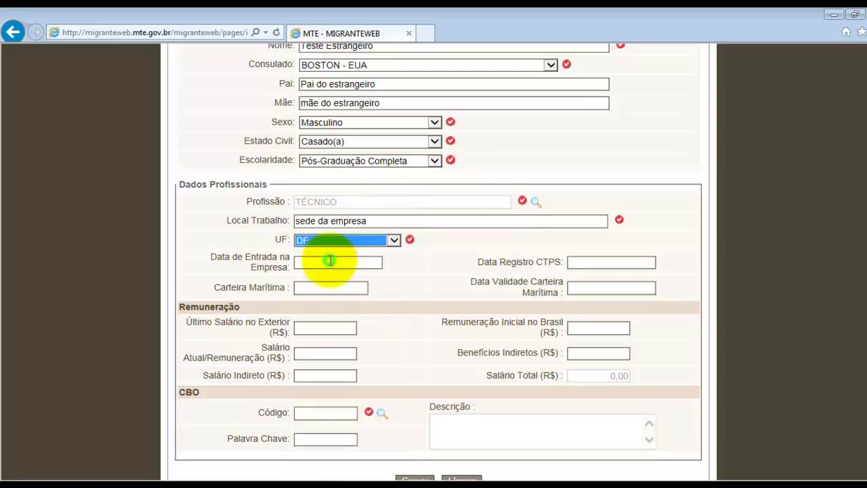
pyautogui.click(330, 261)
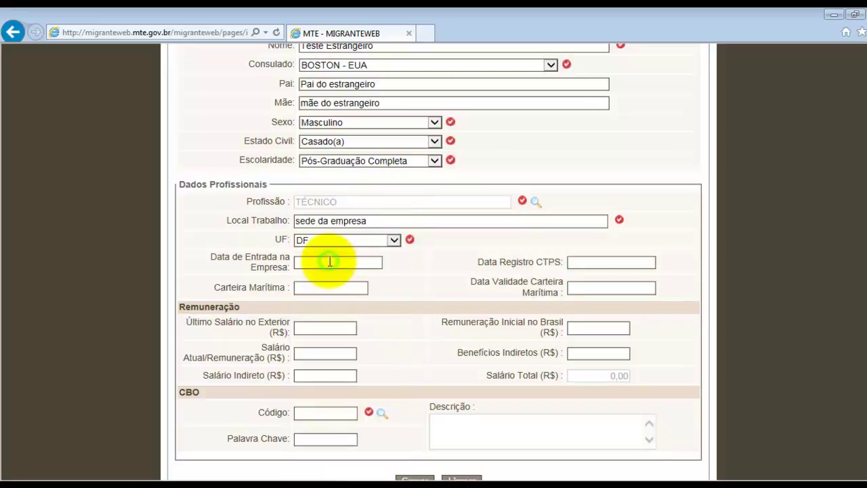
# - Search the CBO codes for "tec", choose 3242-10 Auxiliar técnico em patologia clínica, and save the foreigner's record
pyautogui.scroll(-1, 330, 289)
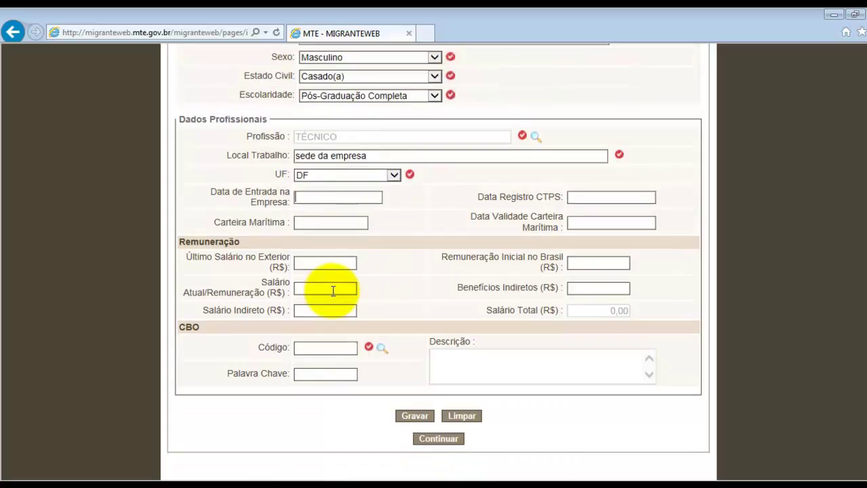
pyautogui.scroll(-1, 332, 290)
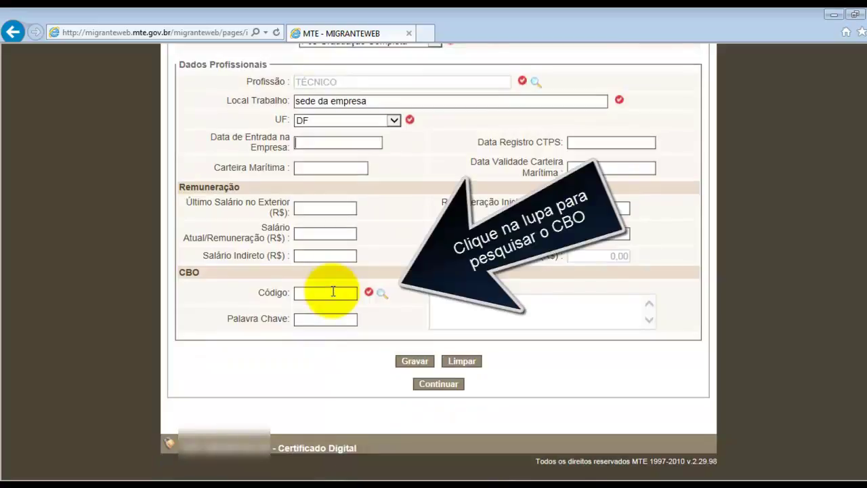
pyautogui.click(381, 296)
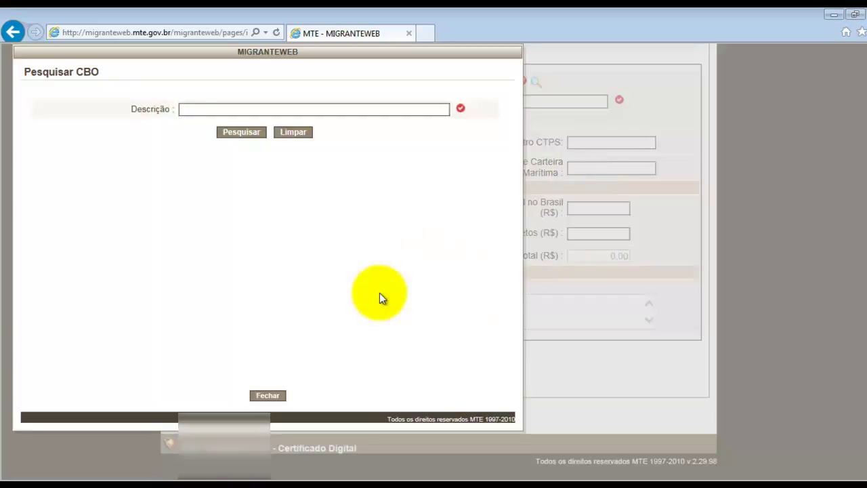
pyautogui.click(333, 108)
pyautogui.write('t')
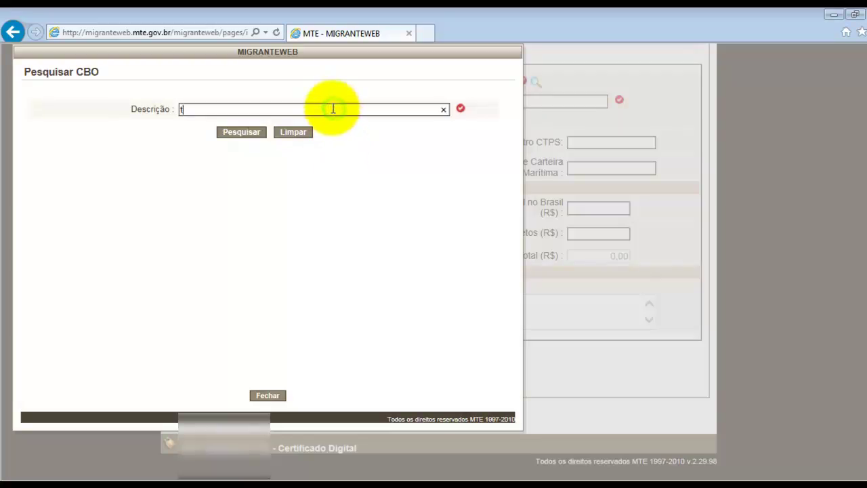
pyautogui.write('ec')
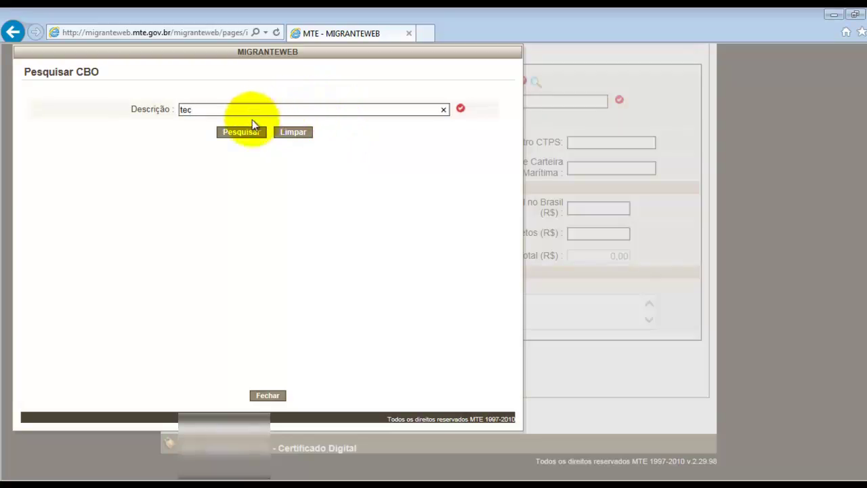
pyautogui.click(241, 131)
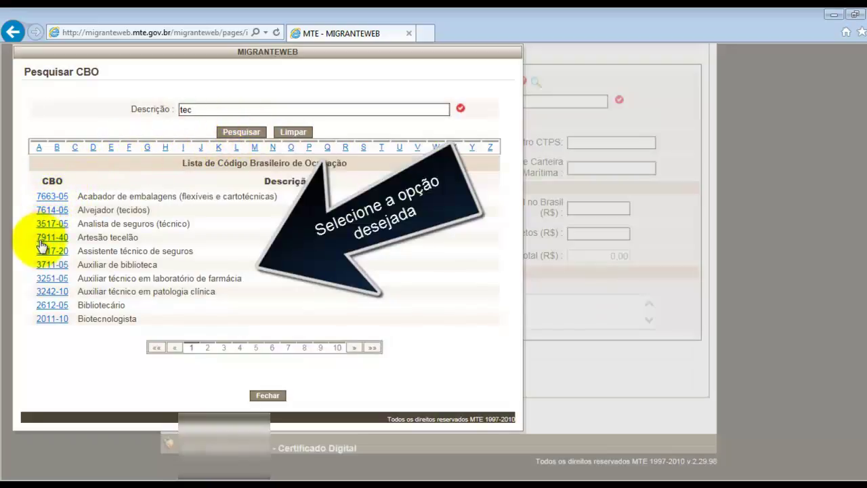
pyautogui.click(46, 292)
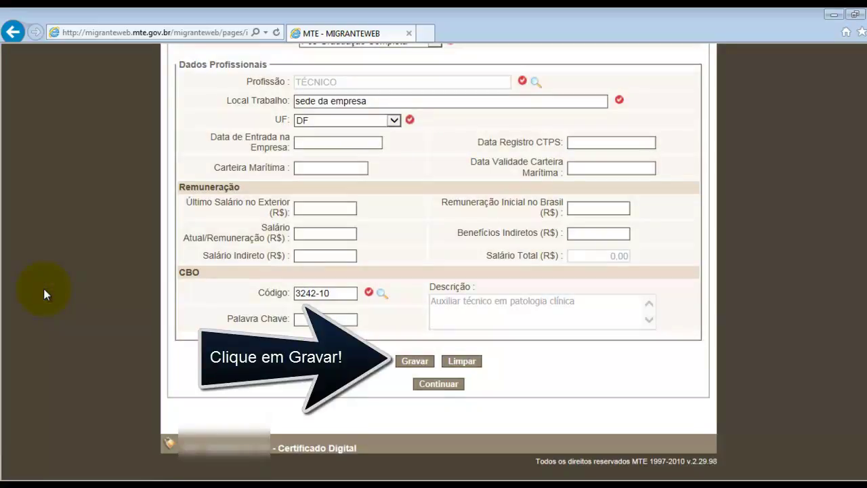
pyautogui.click(416, 358)
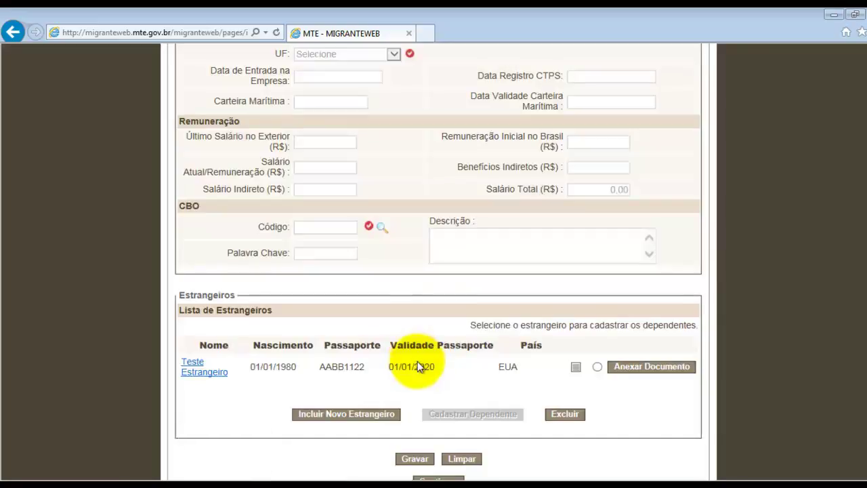
# - Start registering a dependent for the listed foreigner and enter the placeholder "Esposa do estrangeiro" as Nome
pyautogui.click(598, 366)
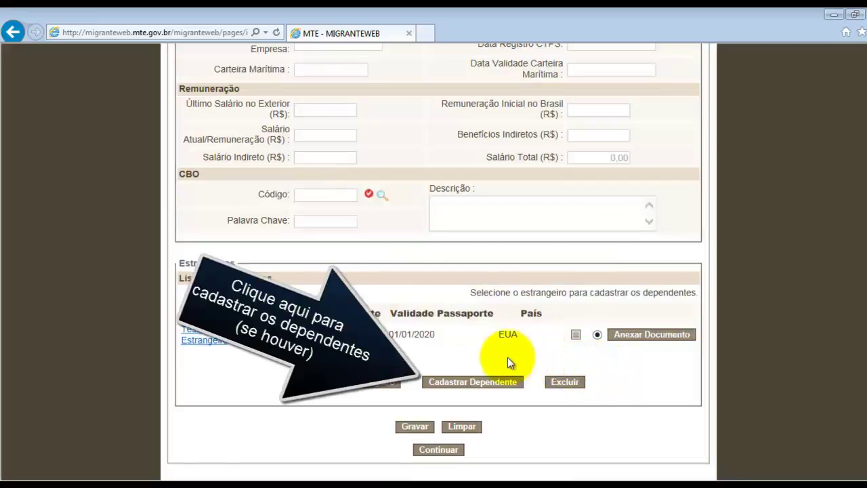
pyautogui.click(459, 381)
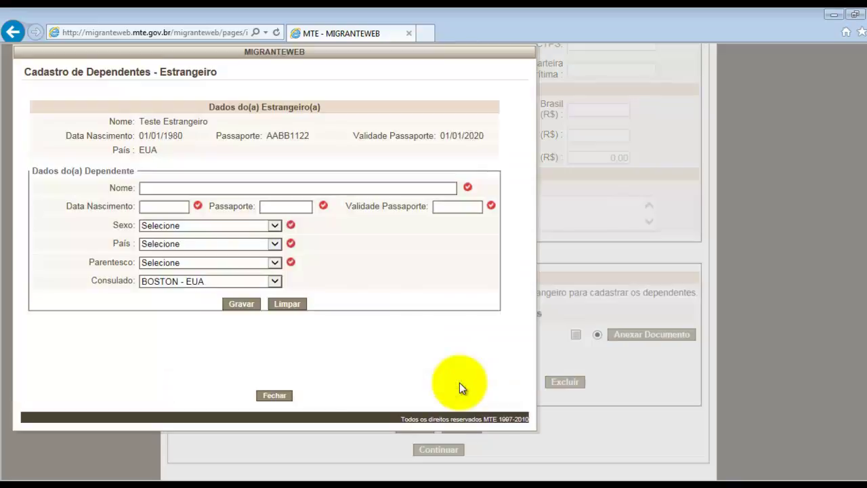
pyautogui.click(366, 189)
pyautogui.write('Espos')
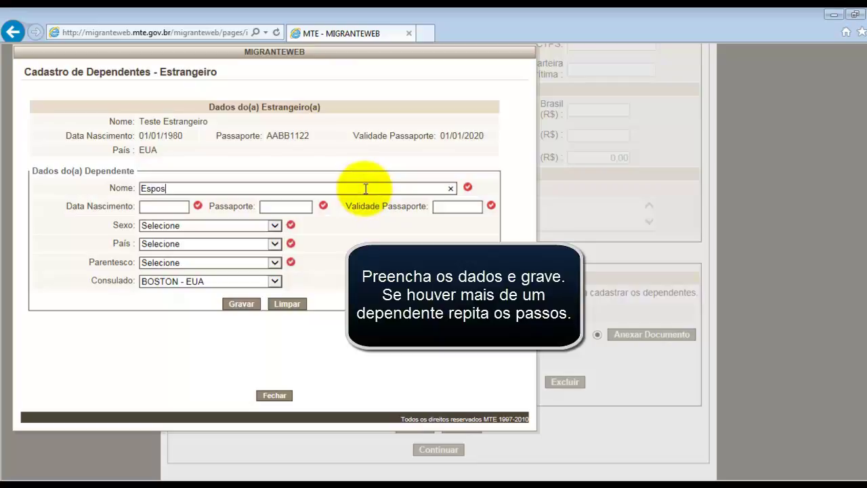
pyautogui.write('a do estrangeiro')
# - Fill in the dependent's date of birth and passport number, with Validade Passaporte set to 01/01/2020
pyautogui.click(179, 207)
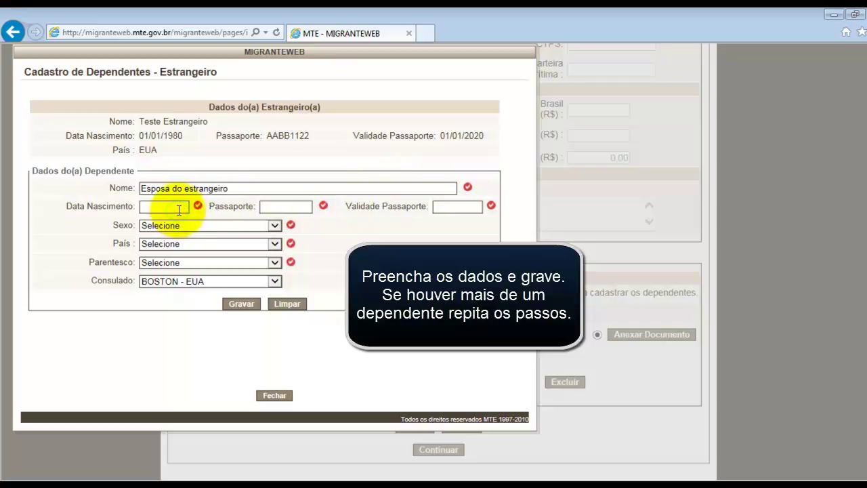
pyautogui.write('01/01/1982')
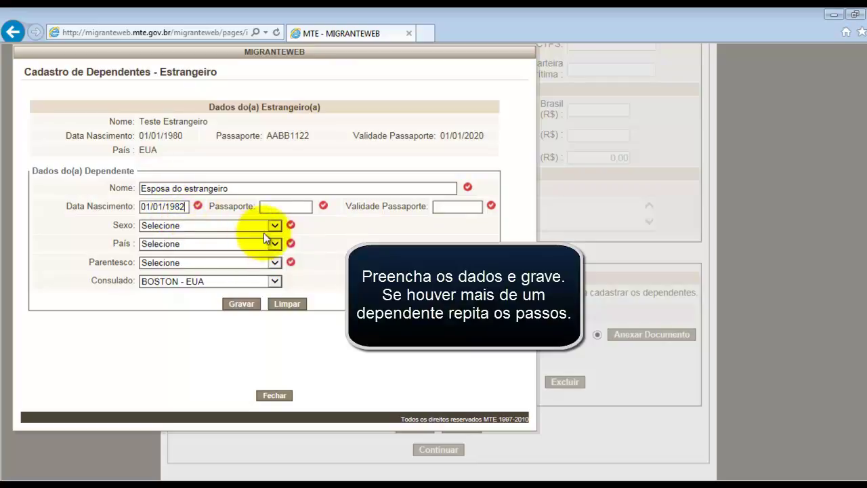
pyautogui.click(279, 206)
pyautogui.write('x')
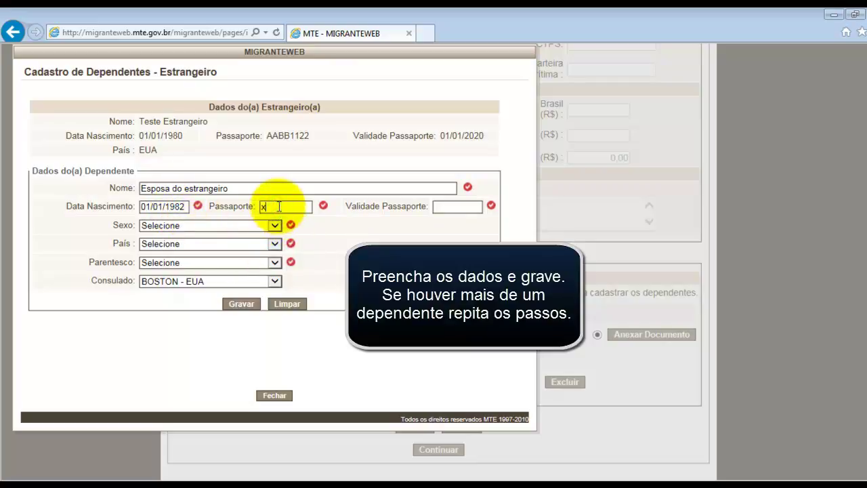
pyautogui.write('xx20')
pyautogui.write('4')
pyautogui.click(449, 206)
pyautogui.write('01/')
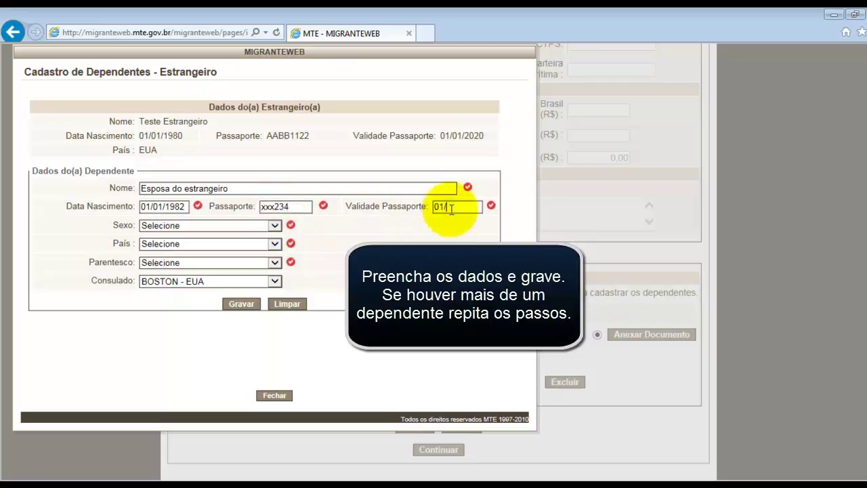
pyautogui.write('01/2020')
# - Set the dependent's Sexo to Feminino, País to ALEMANHA and Parentesco to Esposo(a)
pyautogui.click(265, 227)
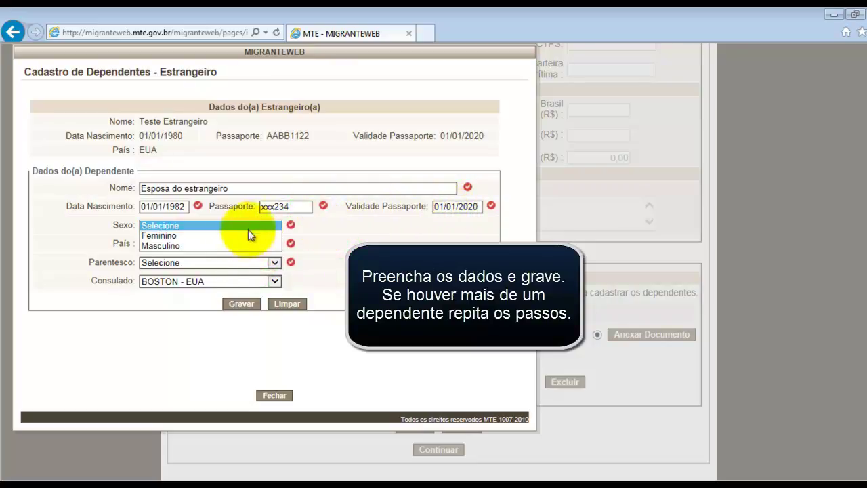
pyautogui.click(217, 236)
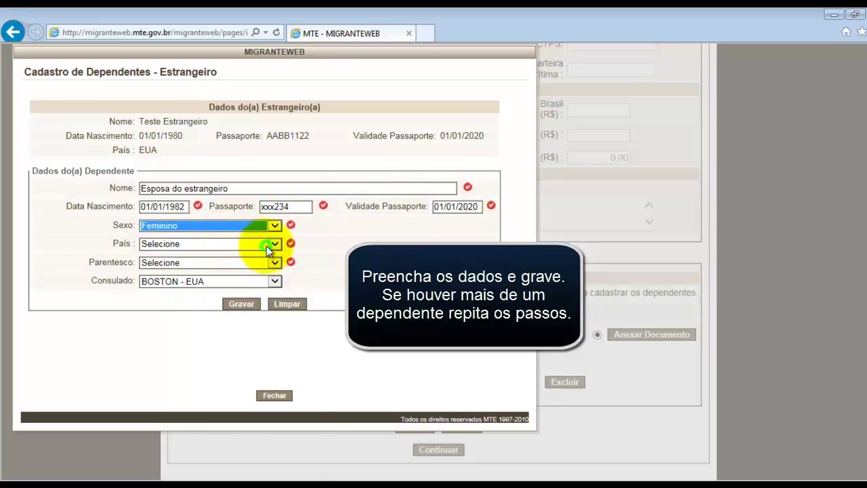
pyautogui.click(266, 245)
pyautogui.click(203, 245)
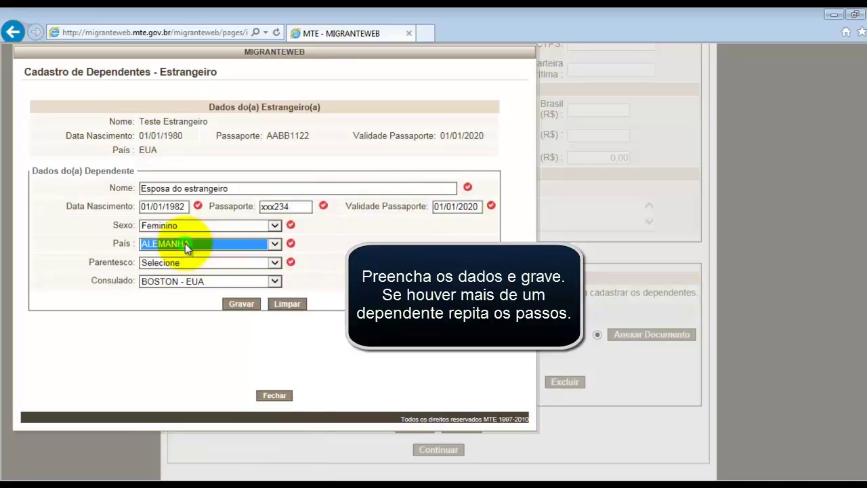
pyautogui.click(267, 263)
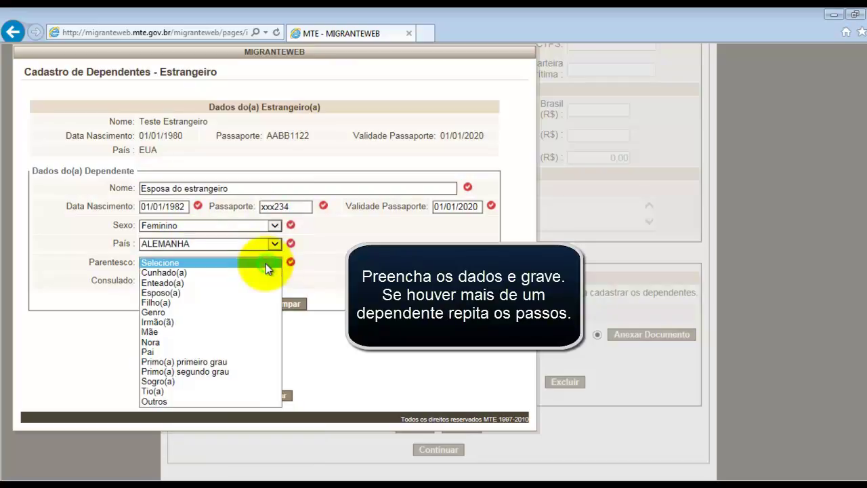
pyautogui.click(172, 294)
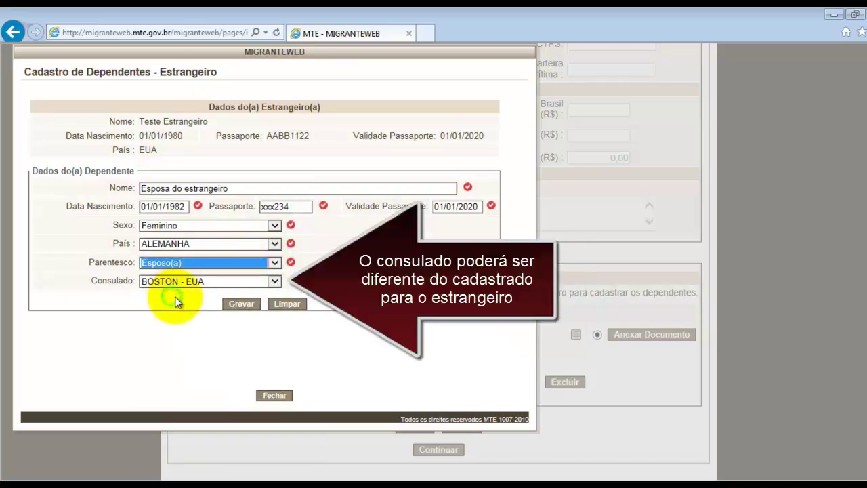
# - Set the dependent's Consulado to BRUXELAS - BÉLGICA and save the dependent's record
pyautogui.click(270, 281)
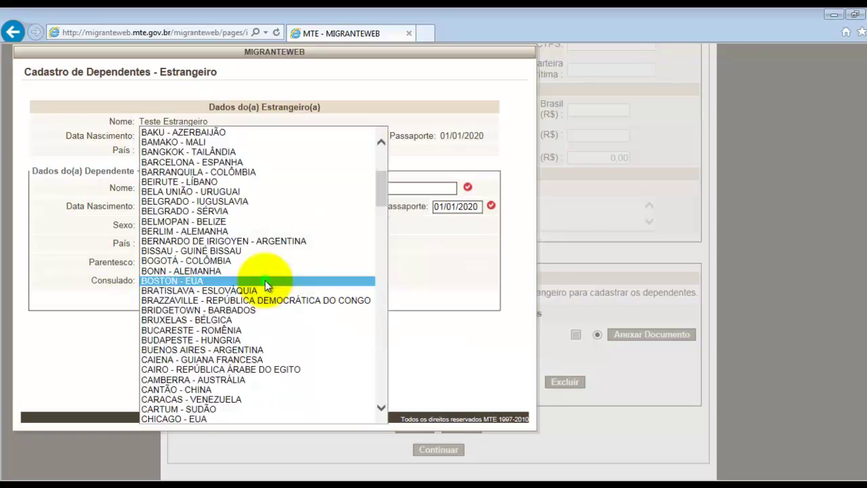
pyautogui.click(223, 320)
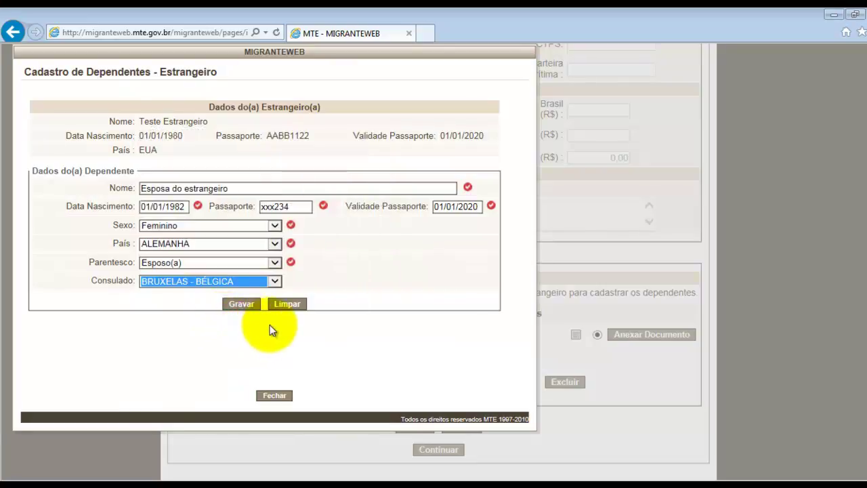
pyautogui.click(244, 302)
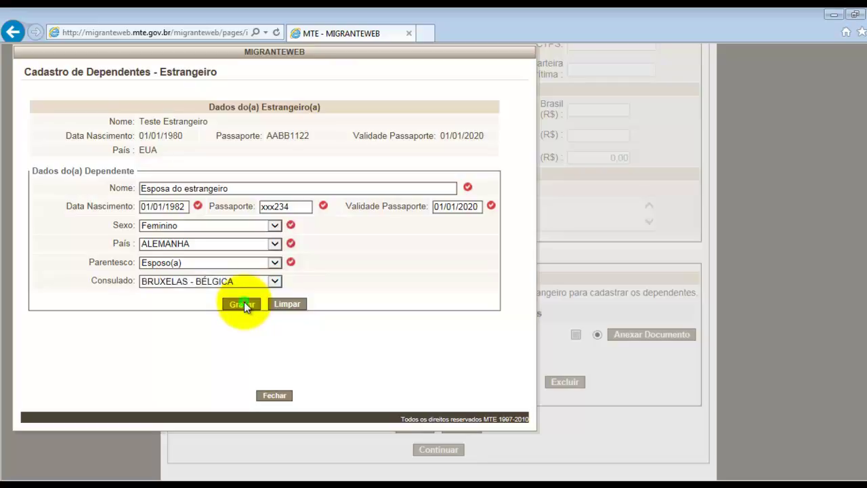